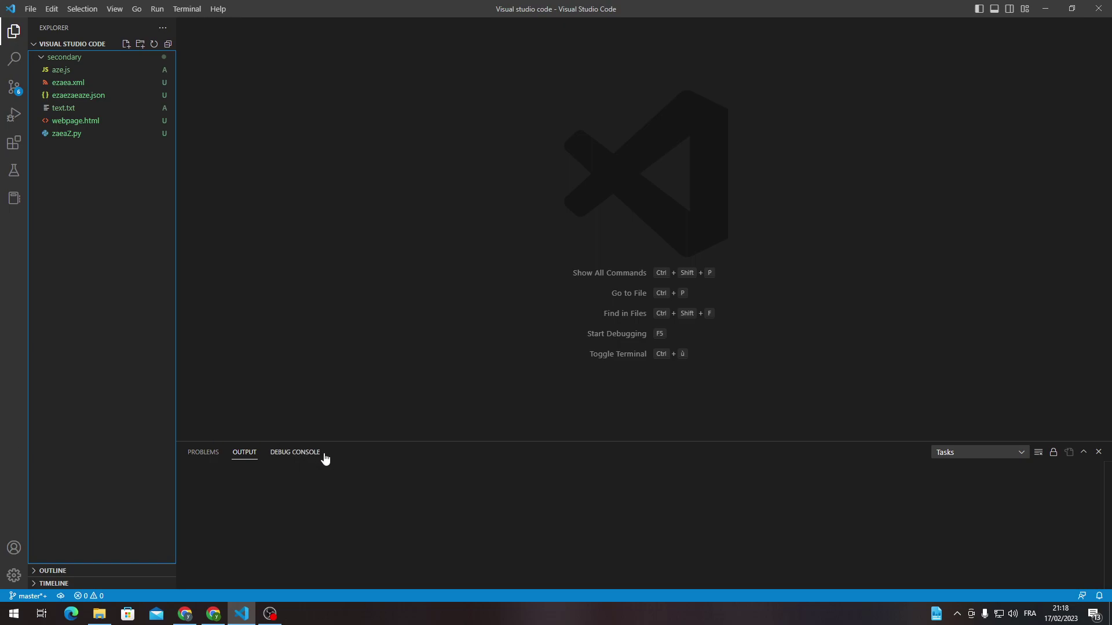
Step: Preview the Visual Studio vs. Visual Studio Code image in a new tab, then open code.visualstudio.com
click(185, 612)
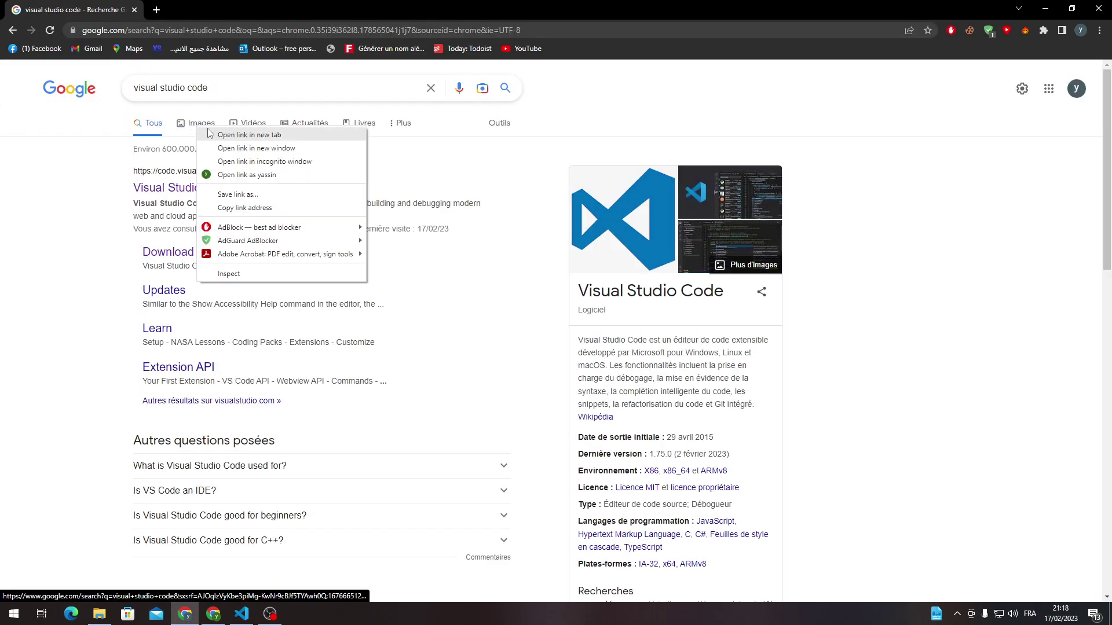
click(235, 136)
click(221, 12)
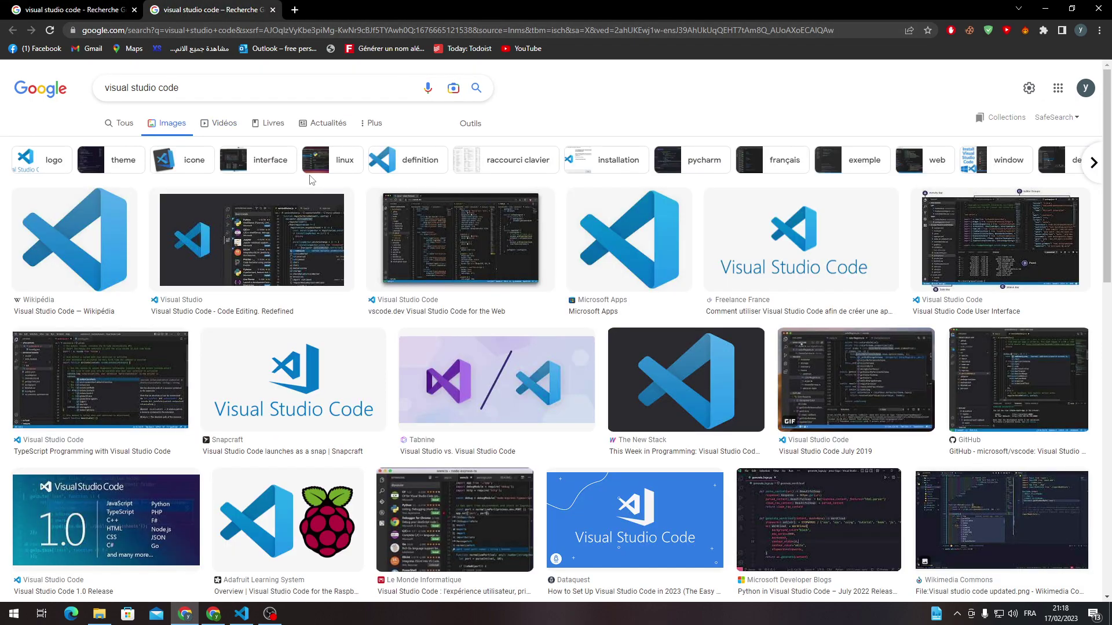
click(452, 391)
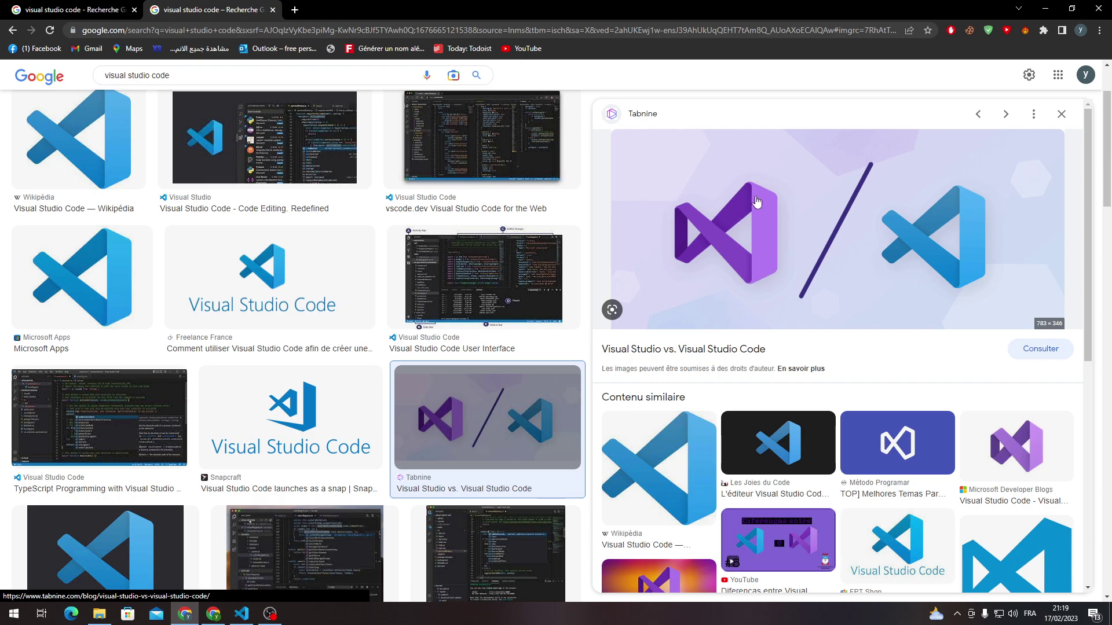
click(274, 11)
click(193, 187)
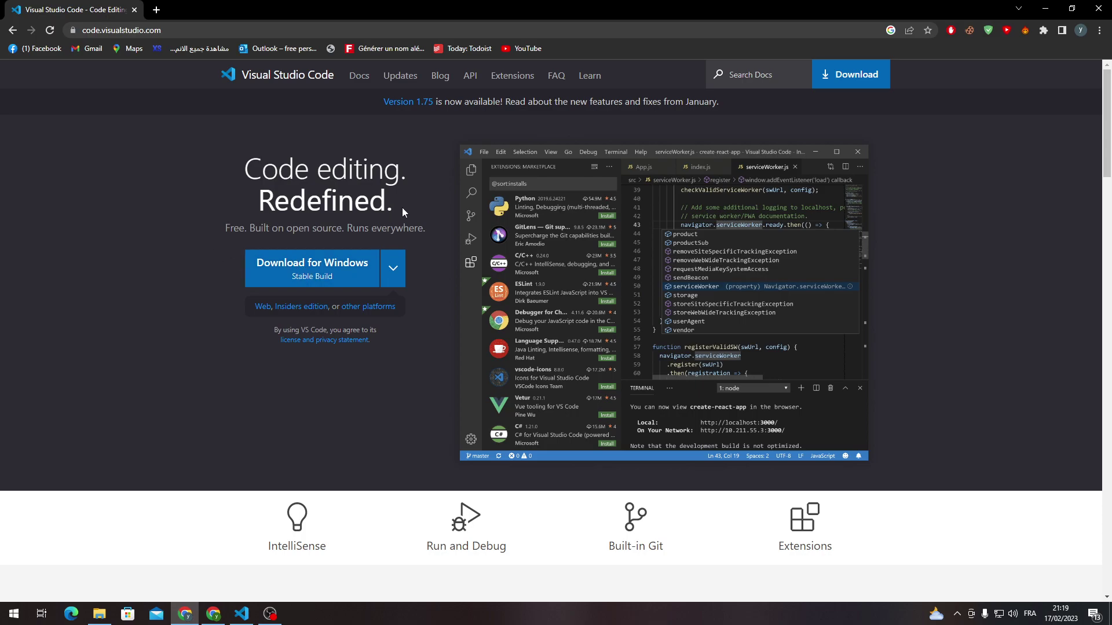
click(393, 268)
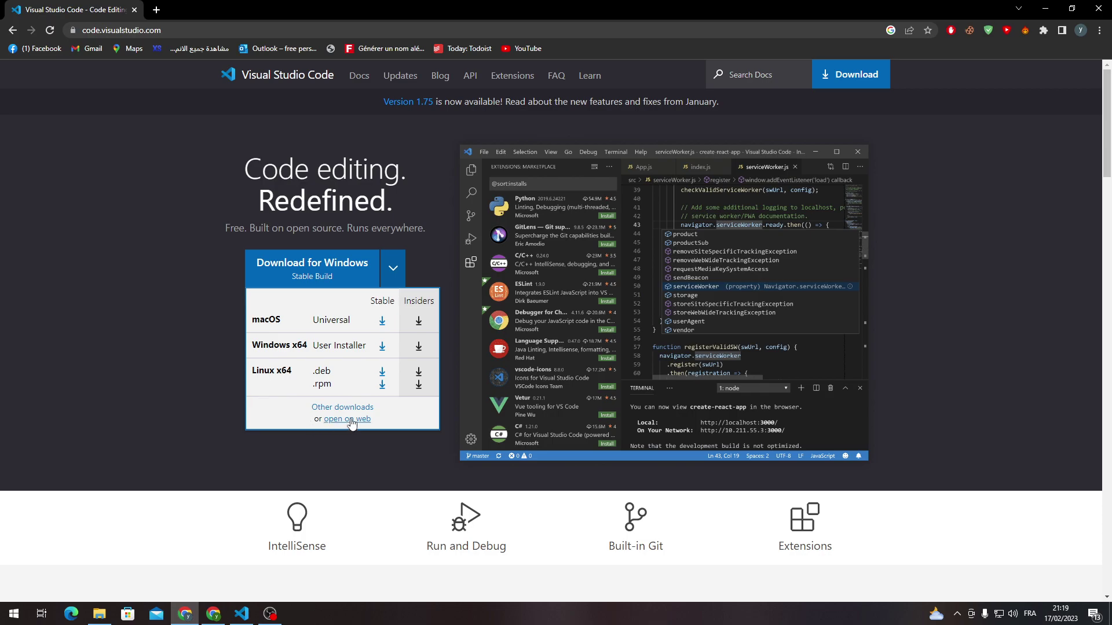
click(169, 319)
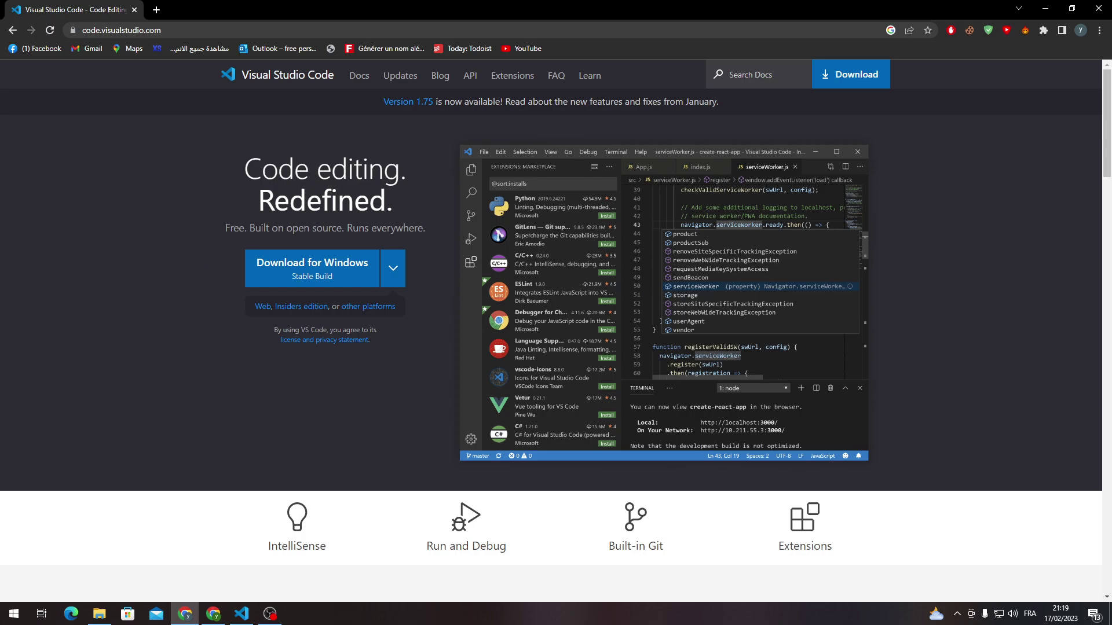
Step: Create a new untitled Python file in Visual Studio Code
click(241, 613)
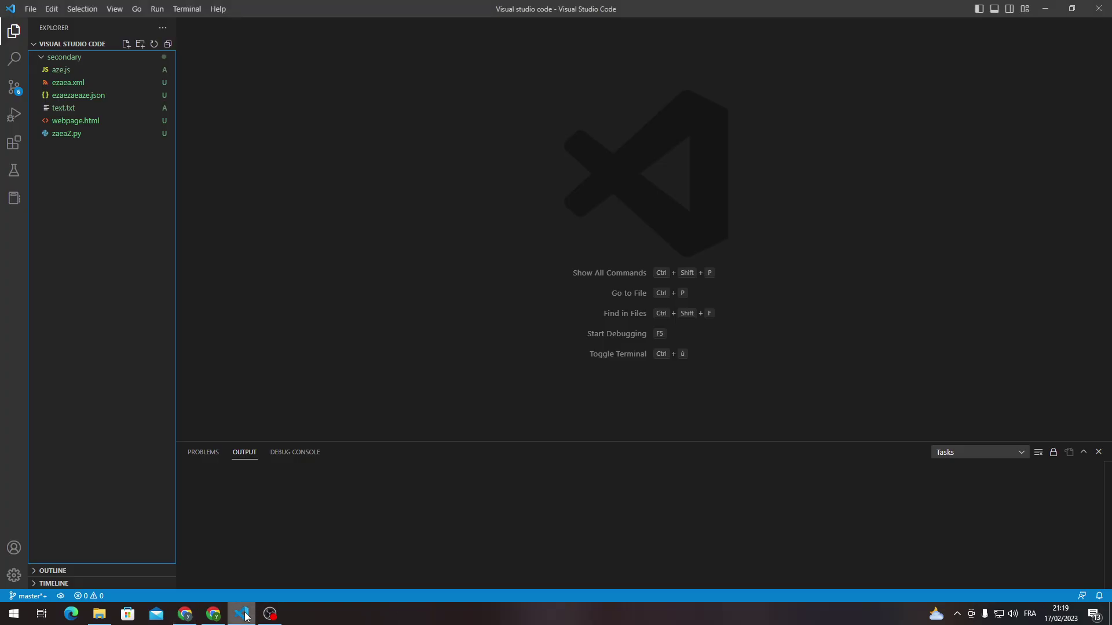
click(35, 9)
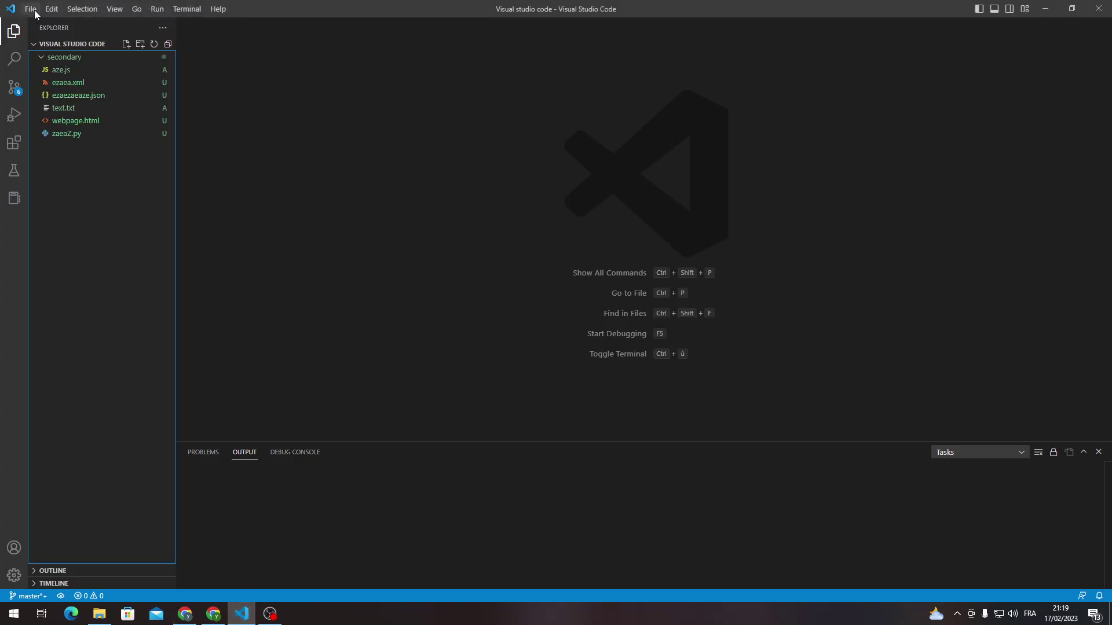
click(30, 9)
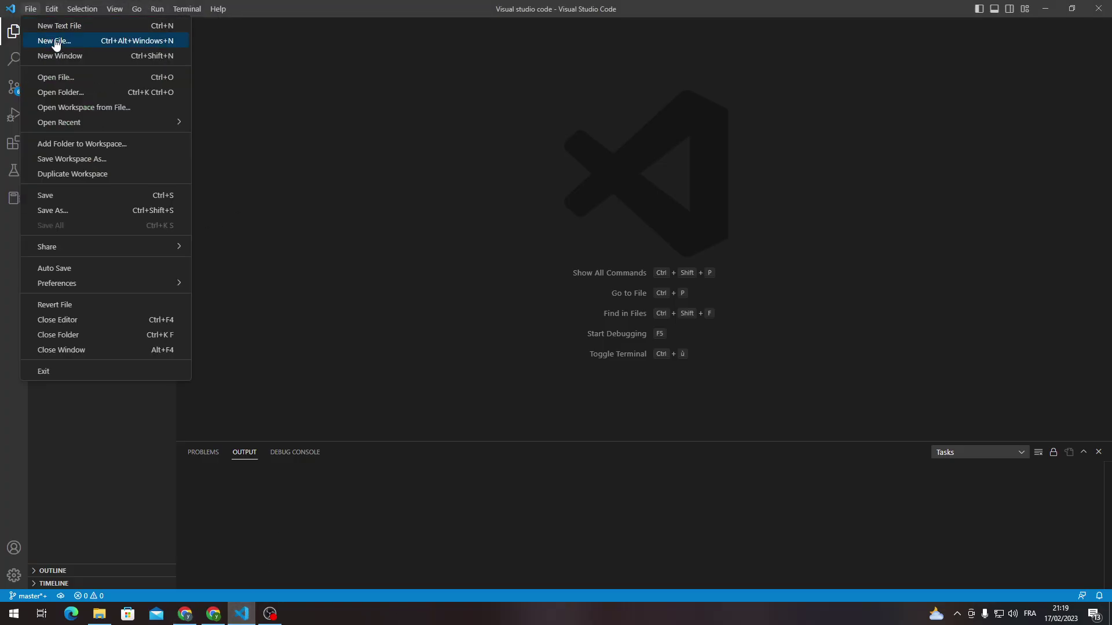
click(53, 41)
click(496, 77)
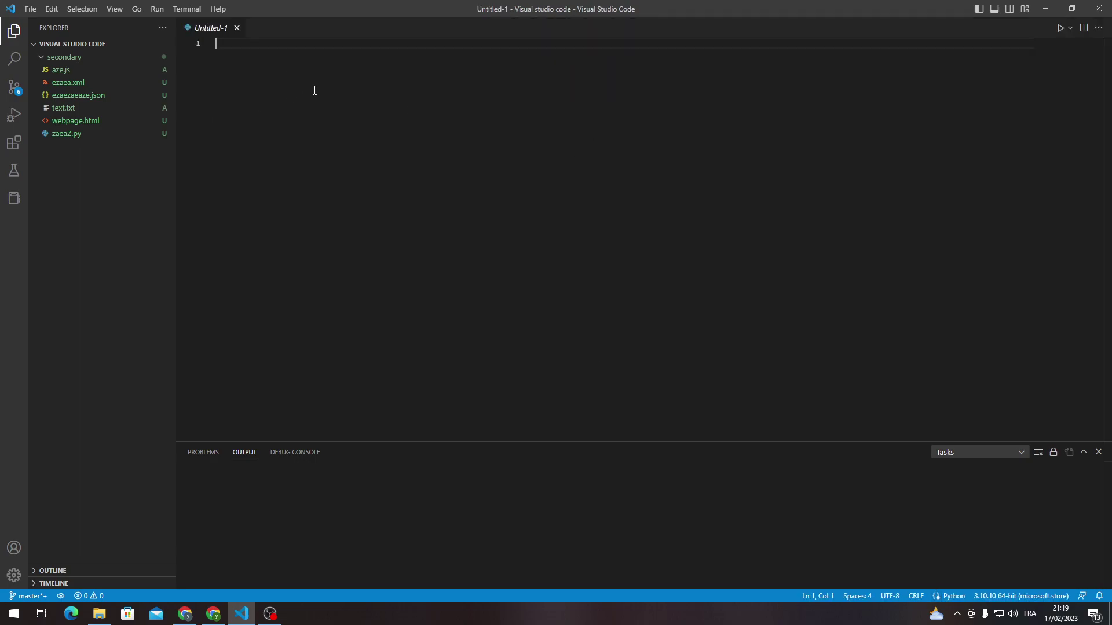
text(print()
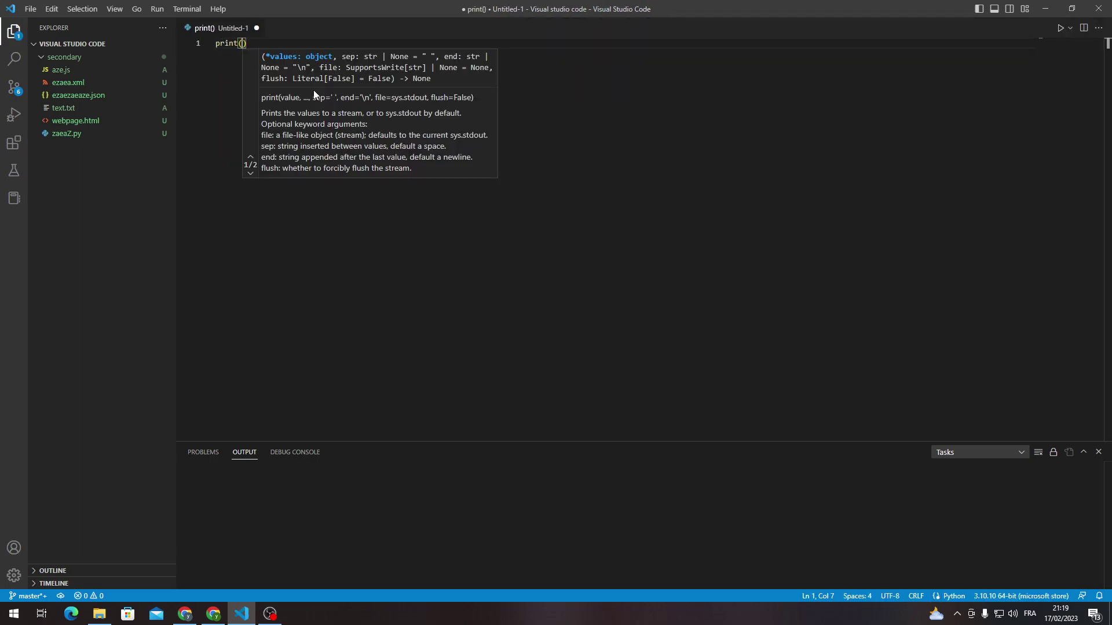
text('hello w)
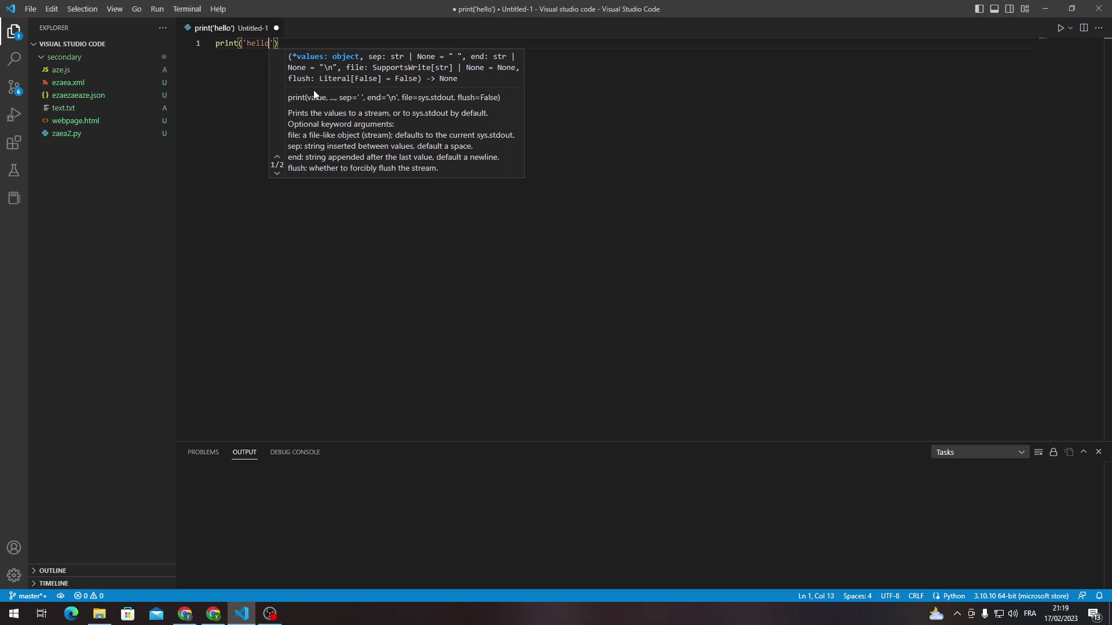
text(orld')
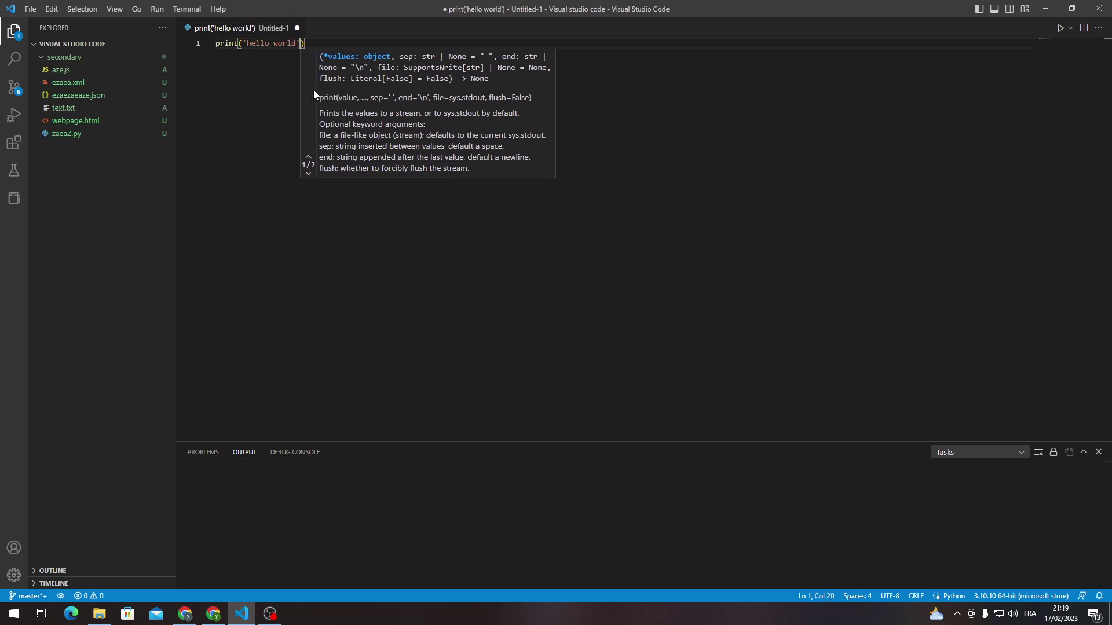
text())
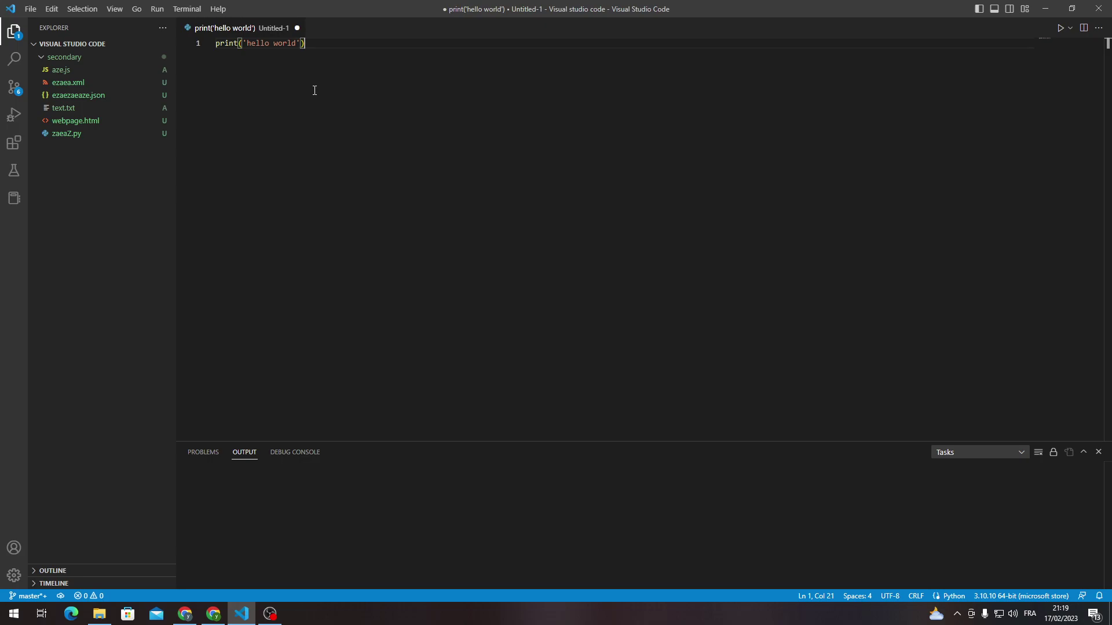
Step: Write print('hello world'), a = 'hello world' and print(a) on three lines
key(Return)
text(a)
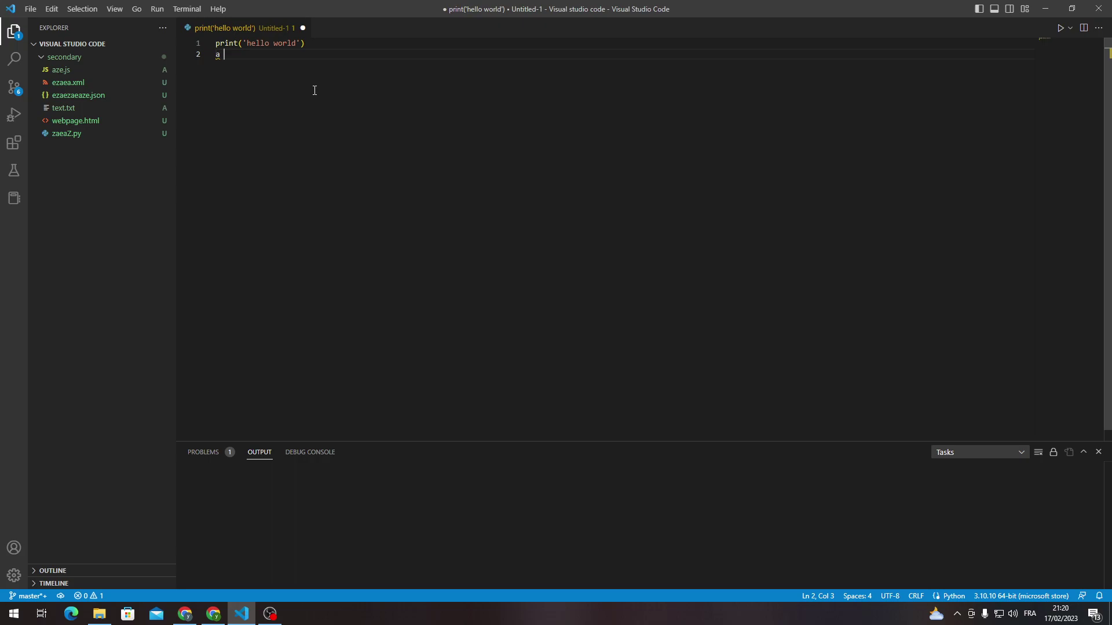
text( = hell)
text(o world)
key(ctrl+Left)
key(ctrl+Left)
text(')
key(Right)
key(Right)
key(Right)
key(Right)
key(Right)
key(Right)
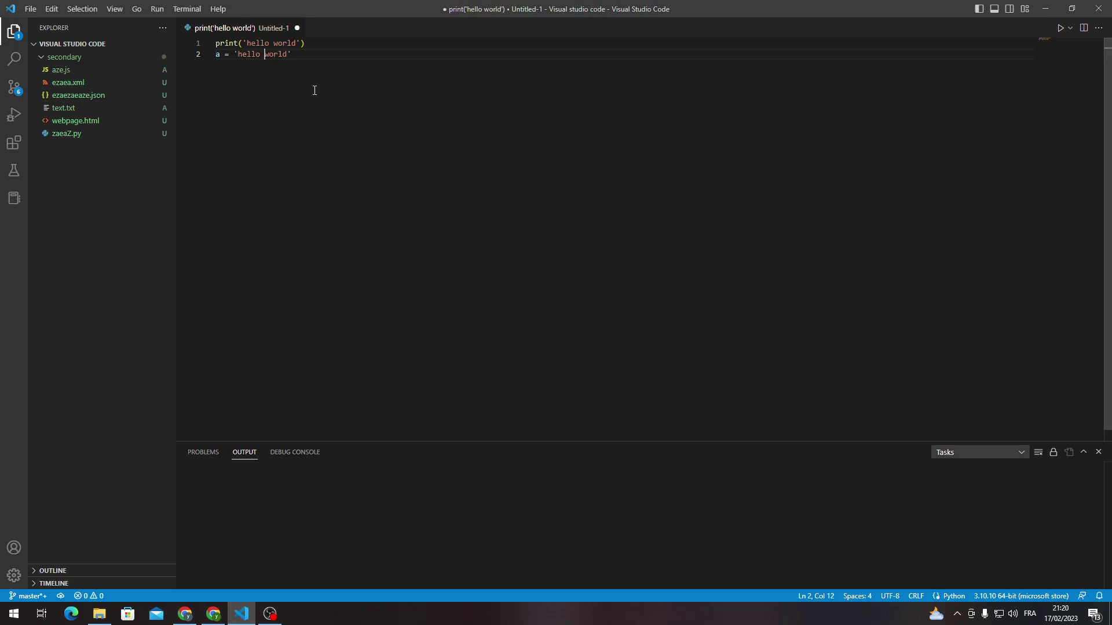
key(Right)
key(Right)
key(Right)
key(Right)
key(Right)
key(Right)
key(Return)
text(p)
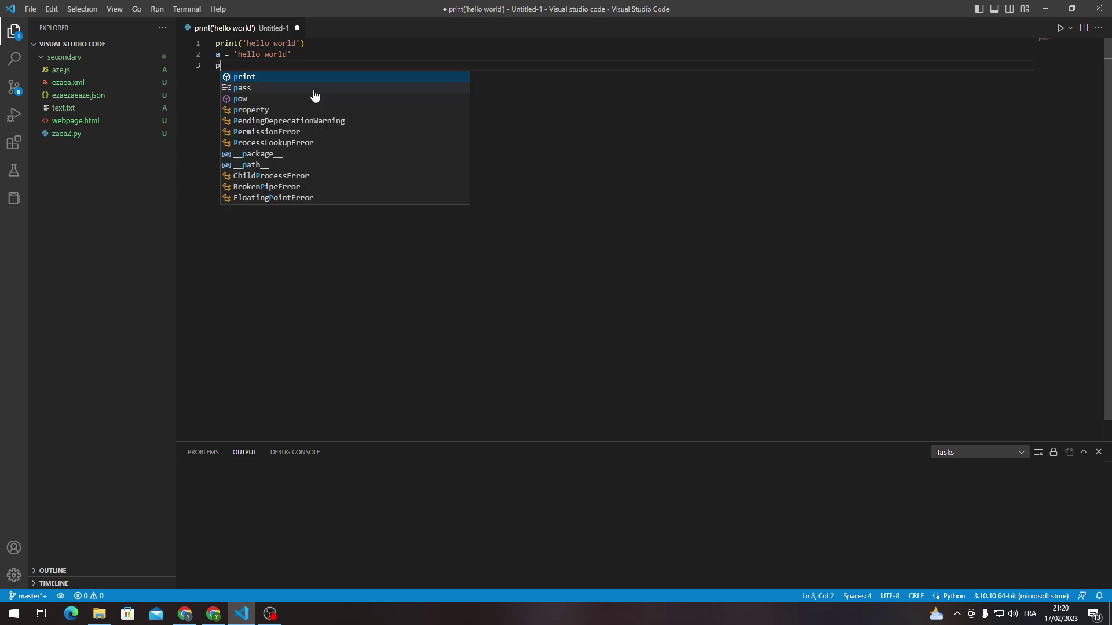
text(rint(a)
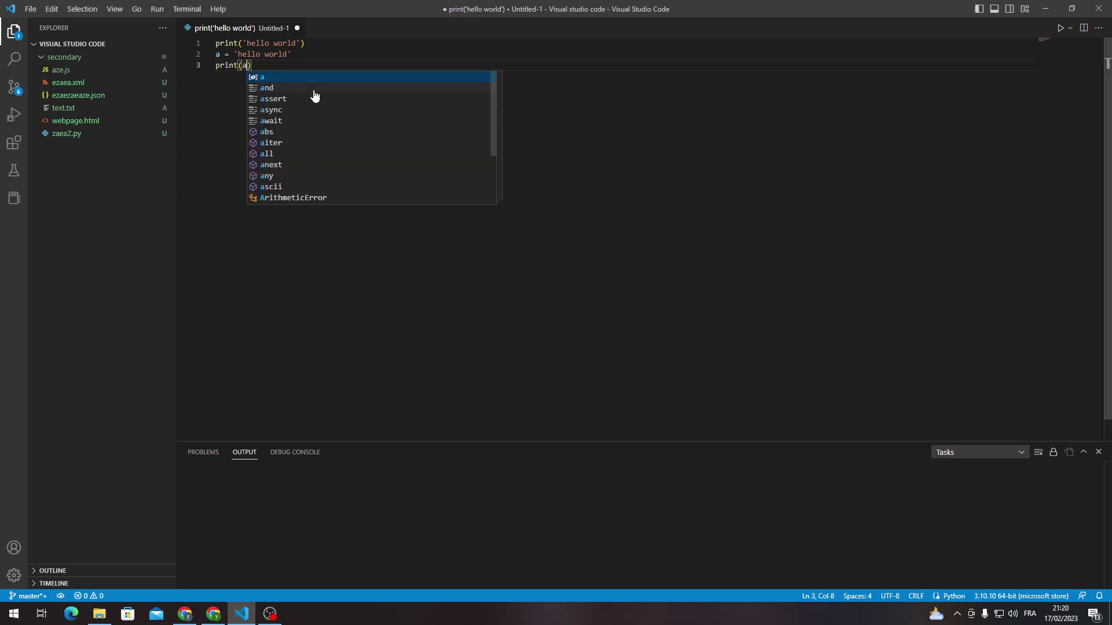
text())
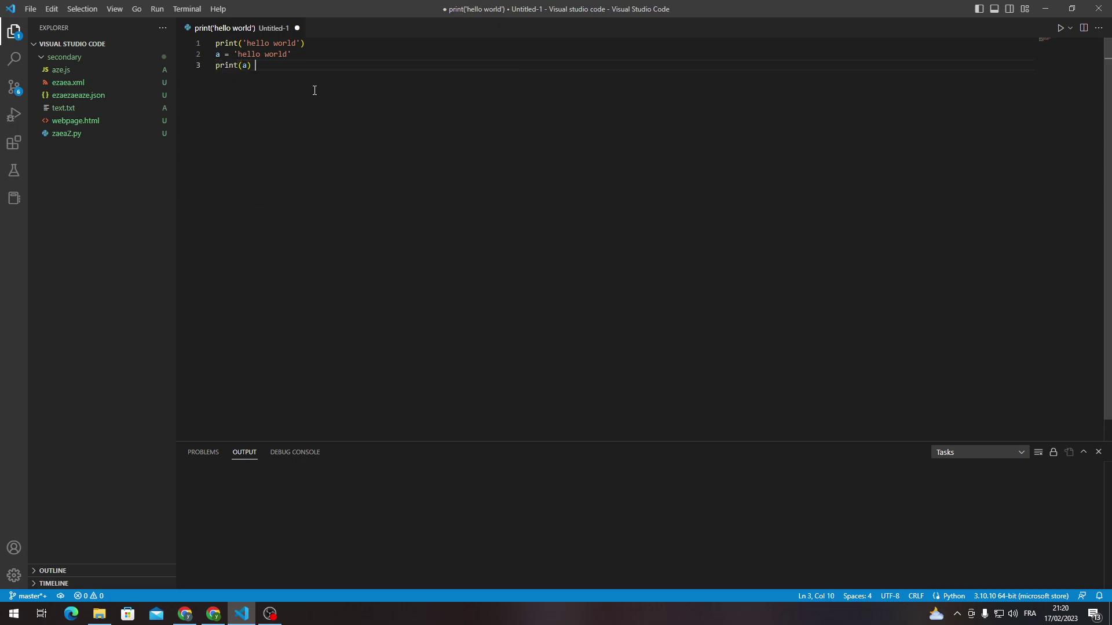
key(Return)
Step: Change print(a) to print("a"), then remove the quotes again
double_click(247, 66)
text("a)
click(303, 67)
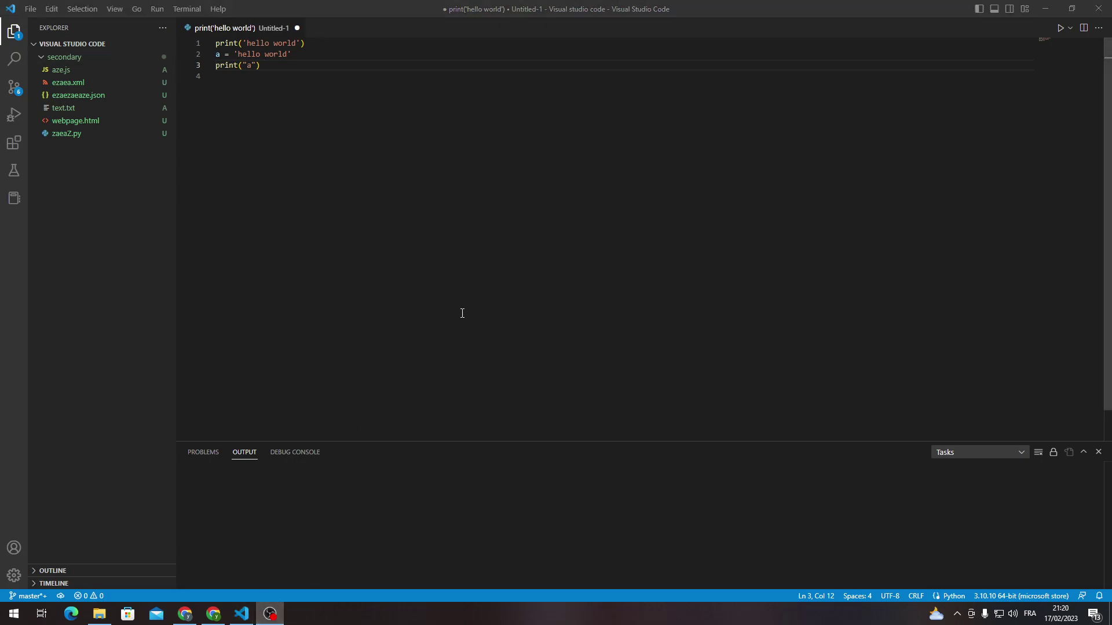
click(335, 84)
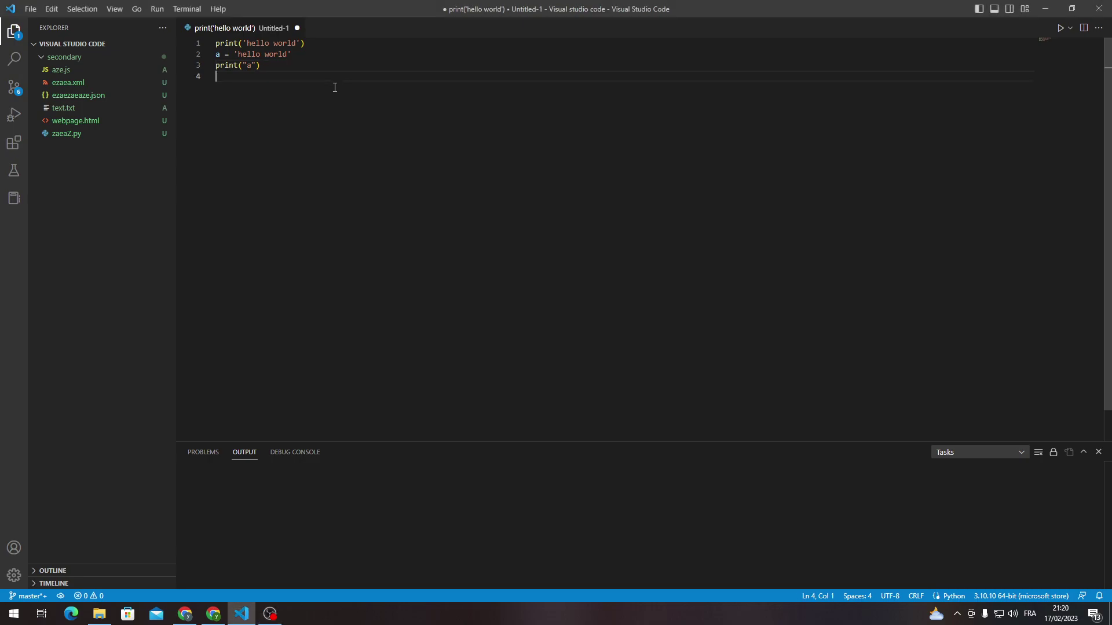
click(356, 66)
key(Left)
key(BackSpace)
key(Left)
key(BackSpace)
Step: Delete the typed lines of code from the Untitled-1 editor
click(299, 84)
key(BackSpace)
key(BackSpace)
key(BackSpace)
key(BackSpace)
key(BackSpace)
key(BackSpace)
key(BackSpace)
key(BackSpace)
key(BackSpace)
key(BackSpace)
key(BackSpace)
key(BackSpace)
key(BackSpace)
key(BackSpace)
key(BackSpace)
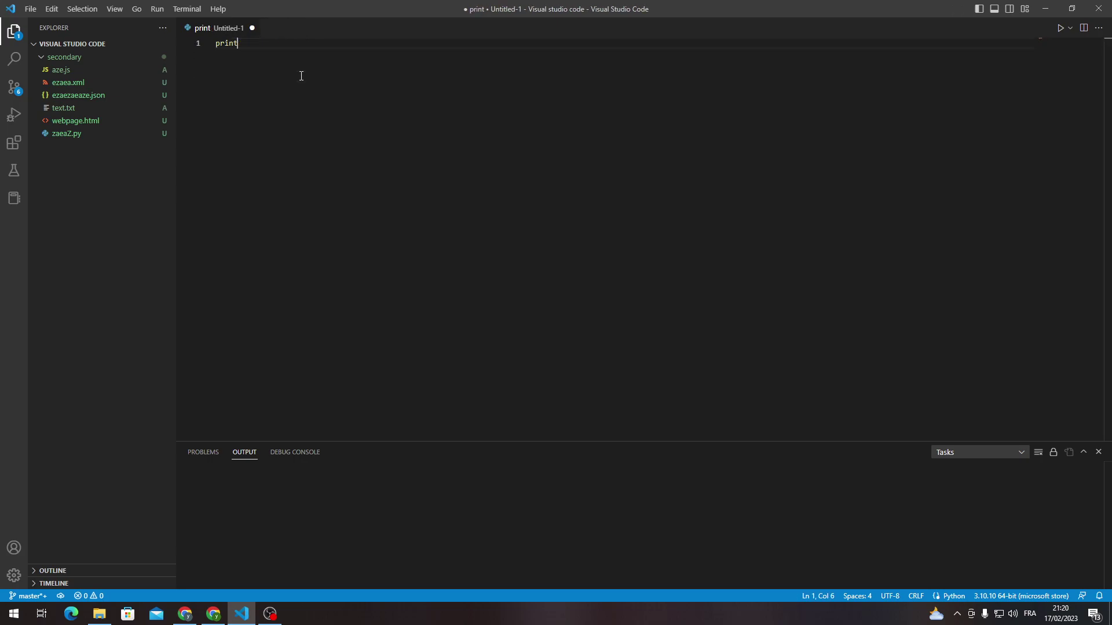
key(BackSpace)
key(BackSpace)
key(BackSpace)
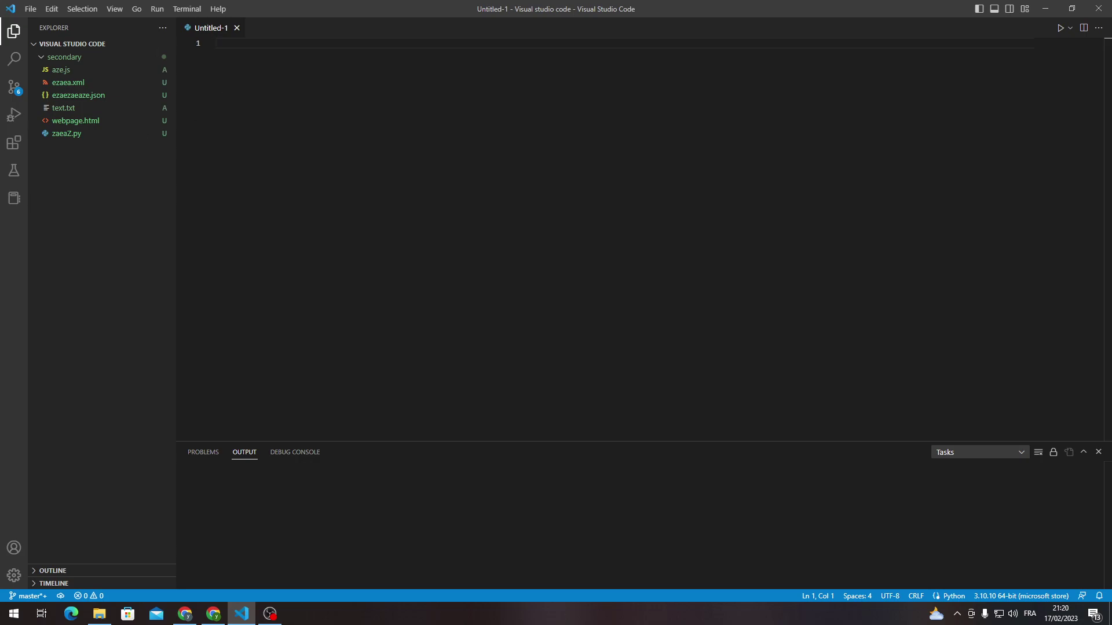